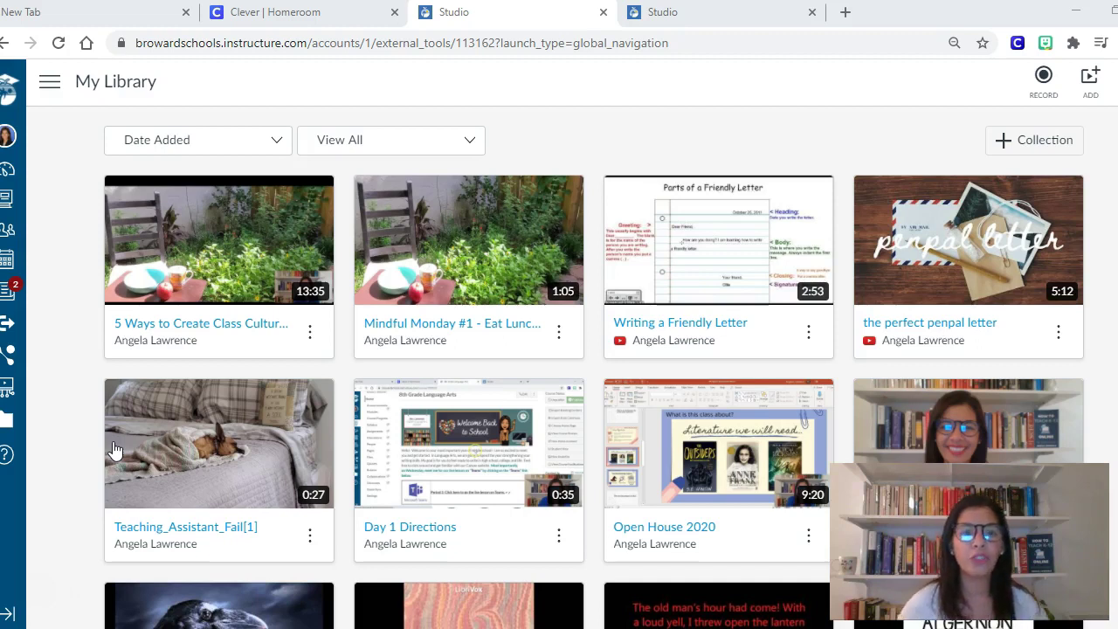
# Switch from the Canvas Studio library to the Clever Homeroom browser tab
pyautogui.click(295, 14)
# Launch Canvas from Clever and open the 8th Grade ADV Language Arts course home page's round buttons
pyautogui.click(354, 271)
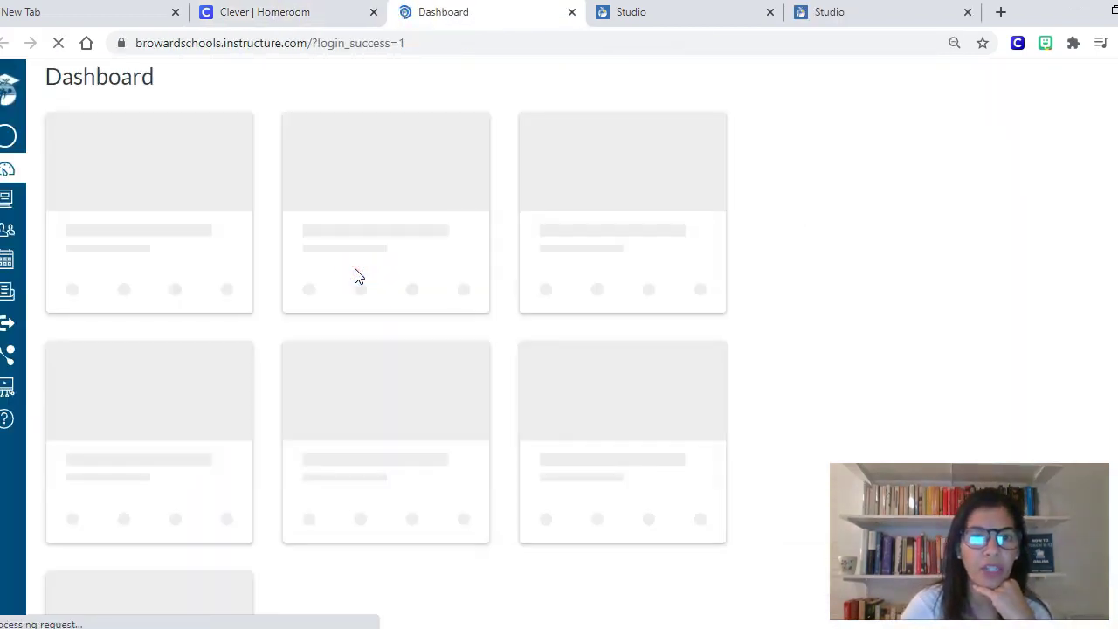
pyautogui.click(400, 314)
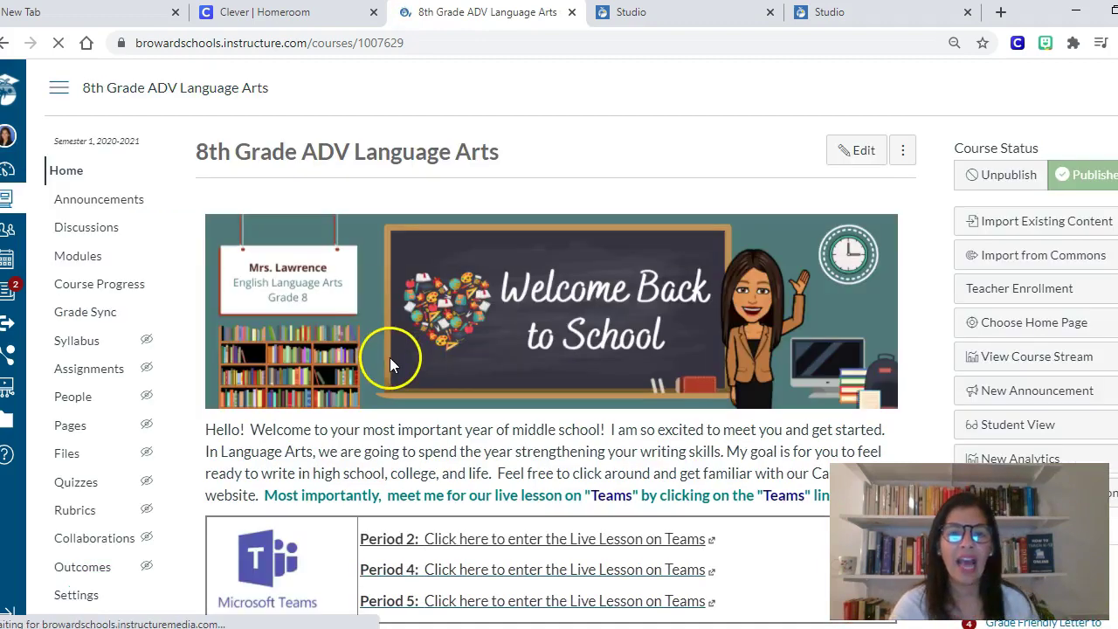
pyautogui.scroll(-2, 599, 357)
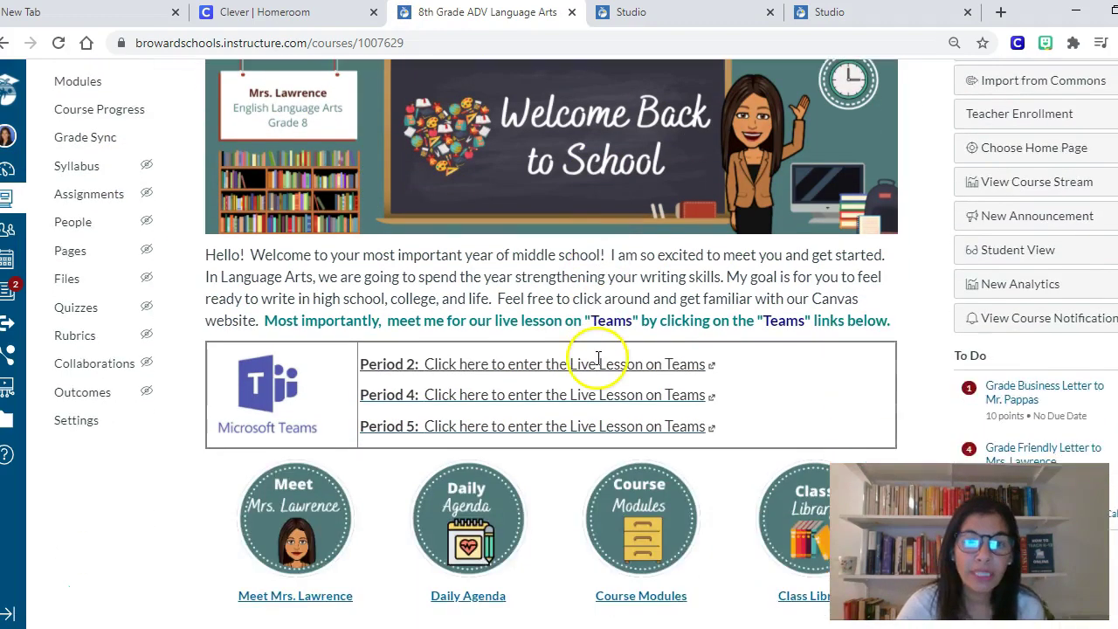
pyautogui.scroll(-1, 599, 357)
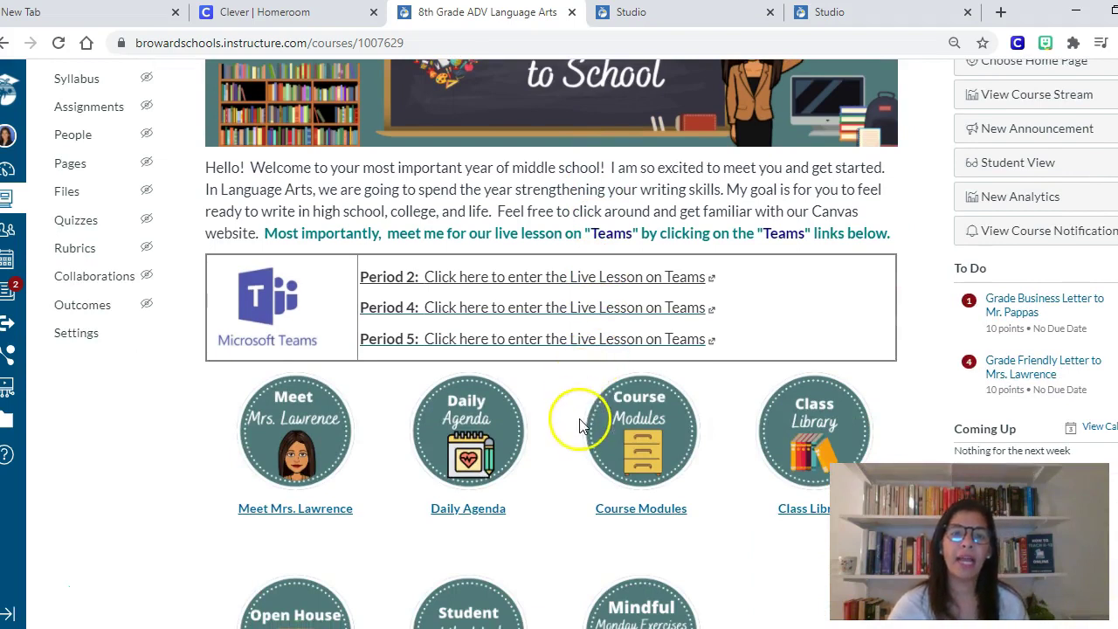
pyautogui.scroll(-2, 579, 426)
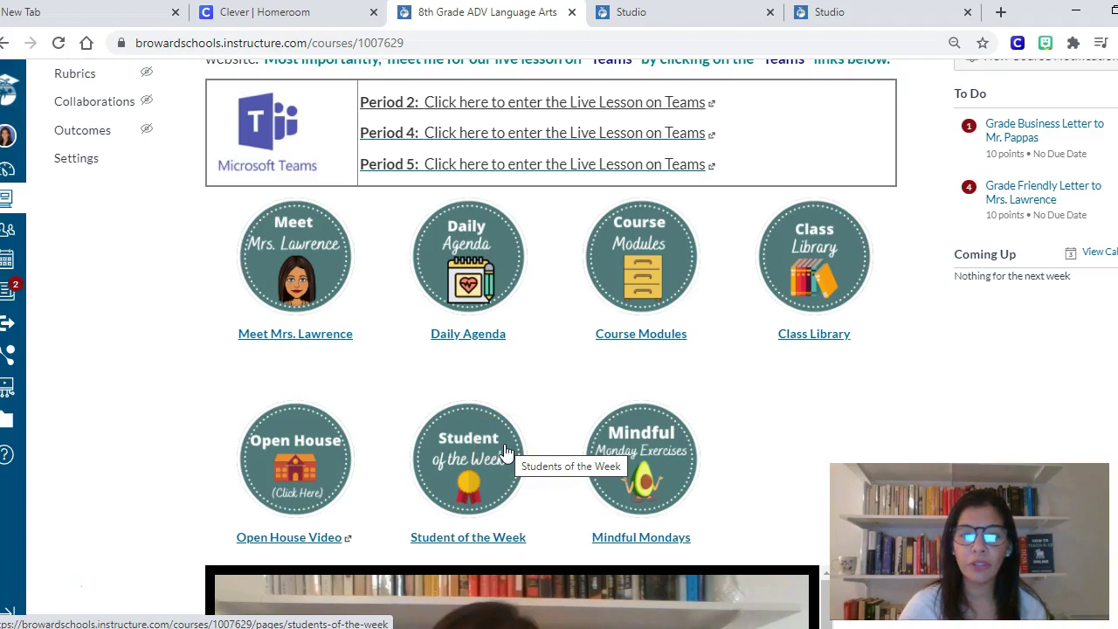
# Open Students of the Week and scroll to the Period 2 student's All About Me profile
pyautogui.click(505, 450)
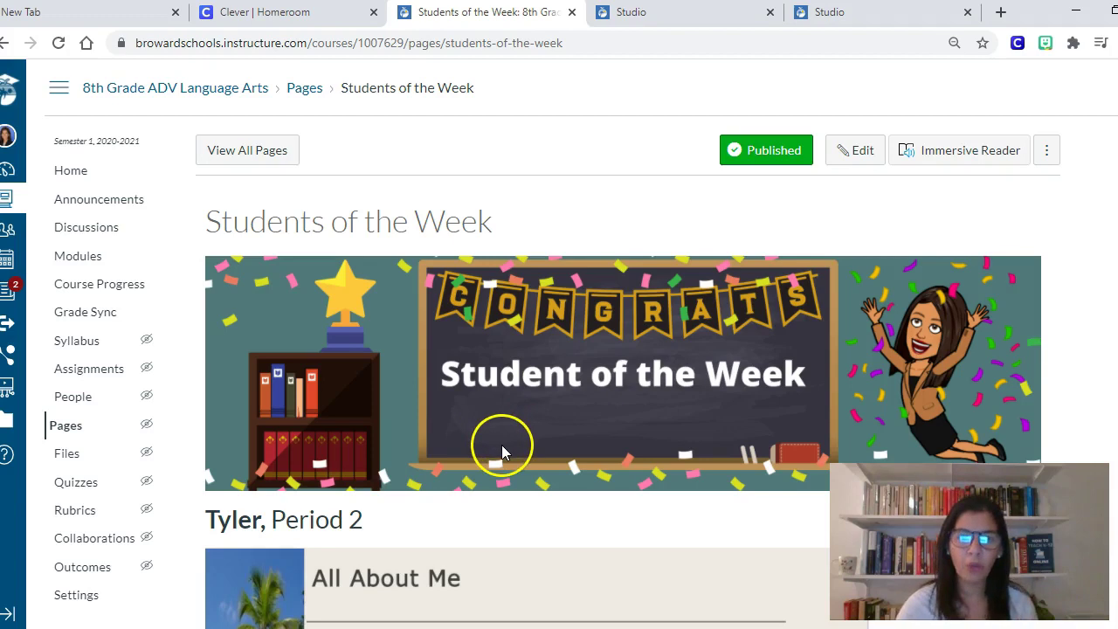
pyautogui.scroll(-1, 502, 450)
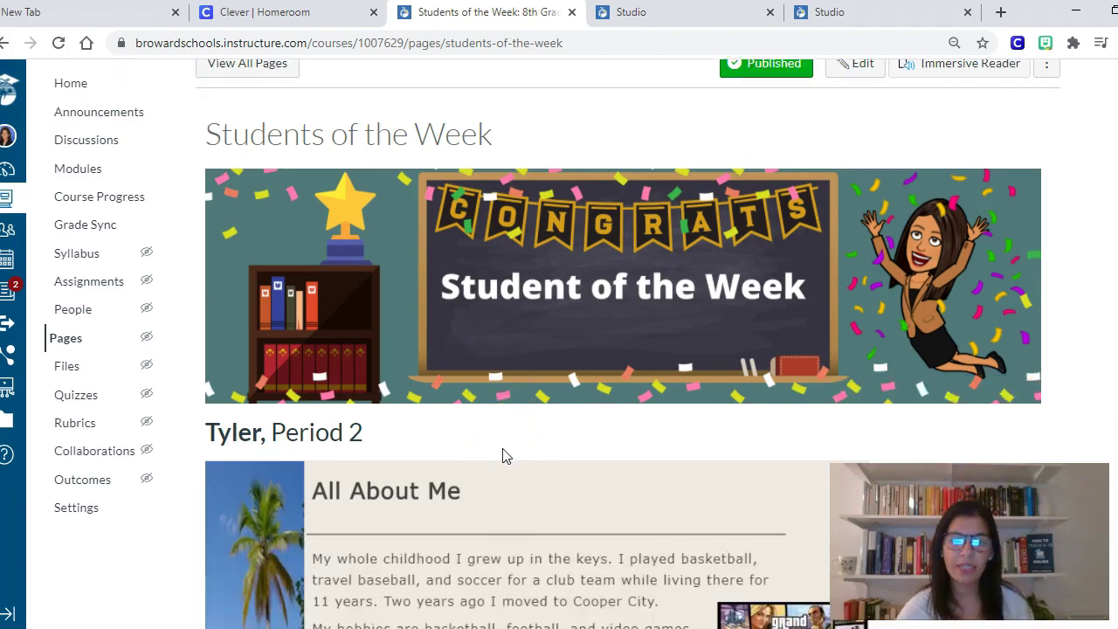
pyautogui.scroll(-1, 503, 455)
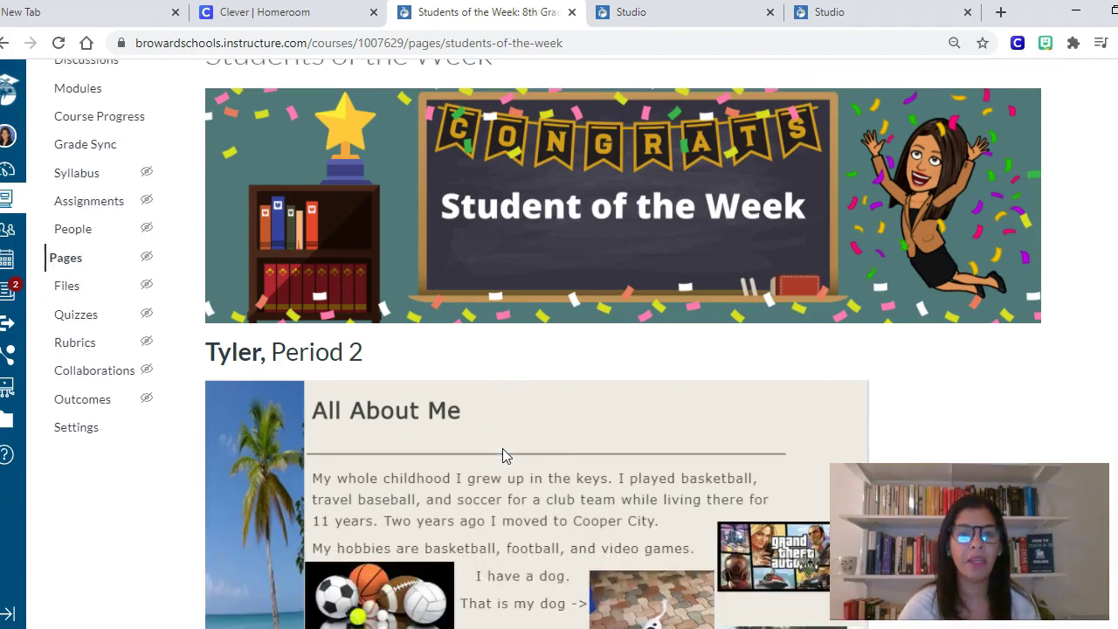
pyautogui.scroll(1, 476, 367)
pyautogui.scroll(1, 341, 338)
pyautogui.scroll(-1, 362, 454)
pyautogui.scroll(-2, 301, 441)
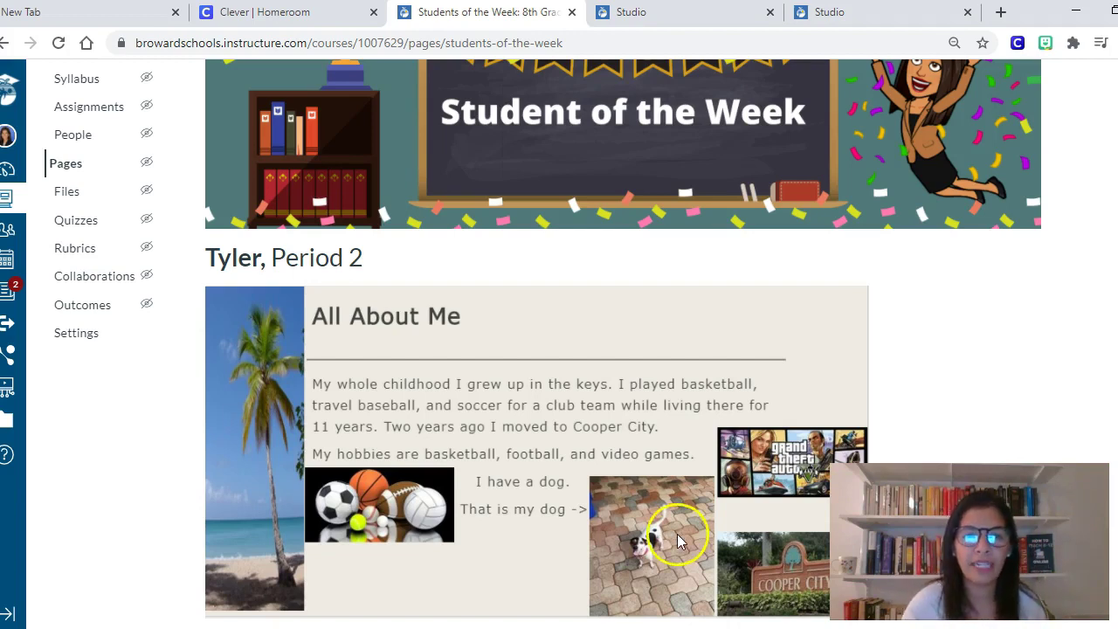
pyautogui.scroll(-5, 402, 463)
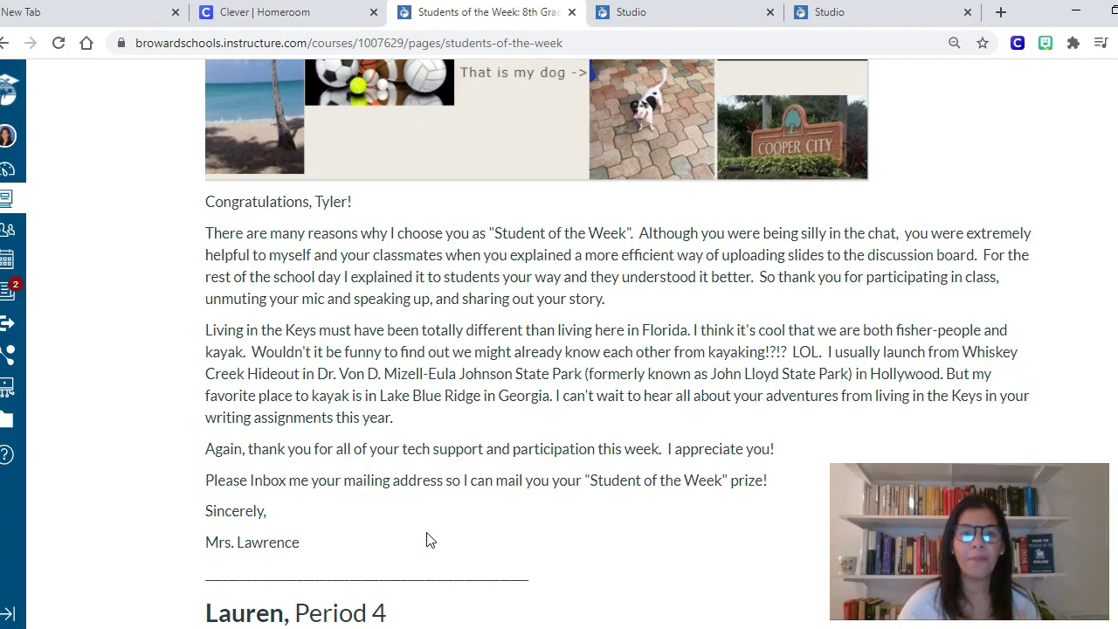
pyautogui.scroll(4, 472, 476)
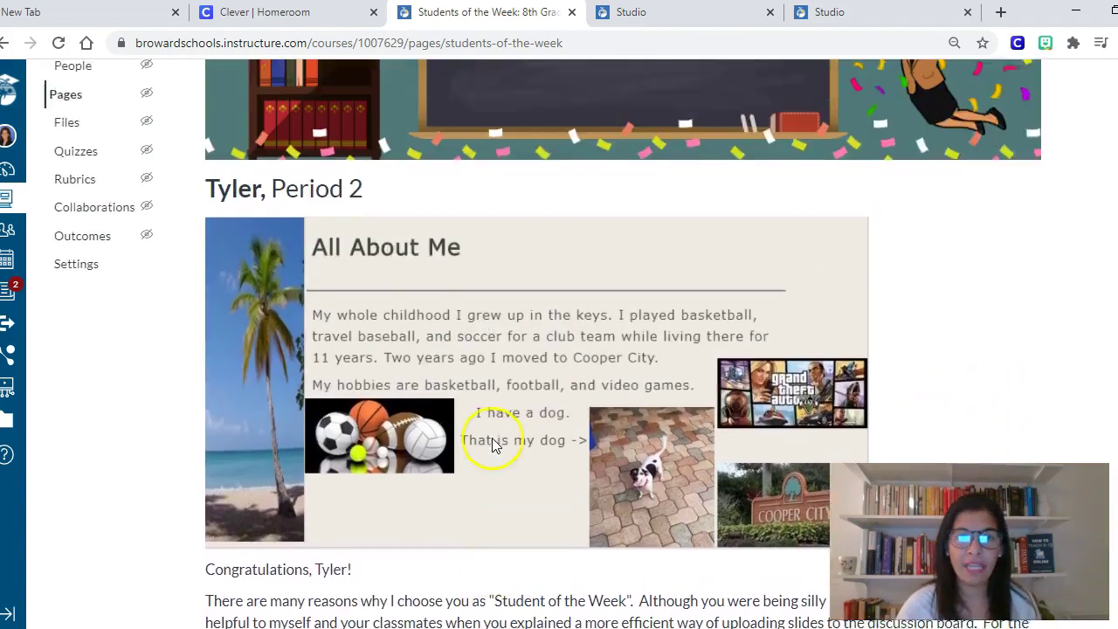
pyautogui.scroll(1, 495, 445)
pyautogui.scroll(1, 495, 447)
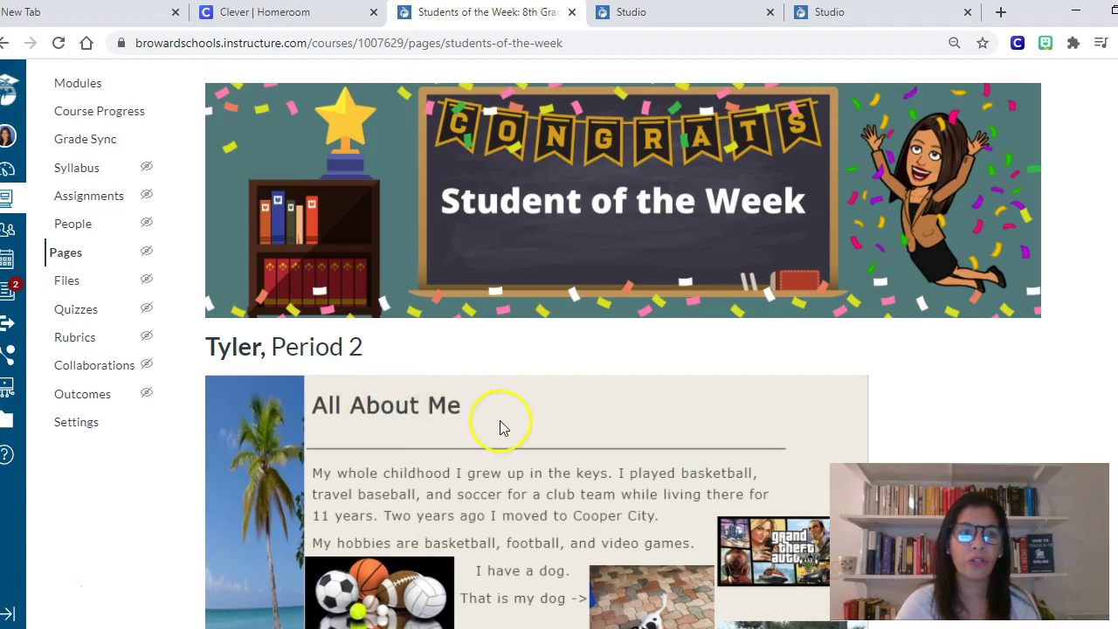
pyautogui.scroll(2, 498, 424)
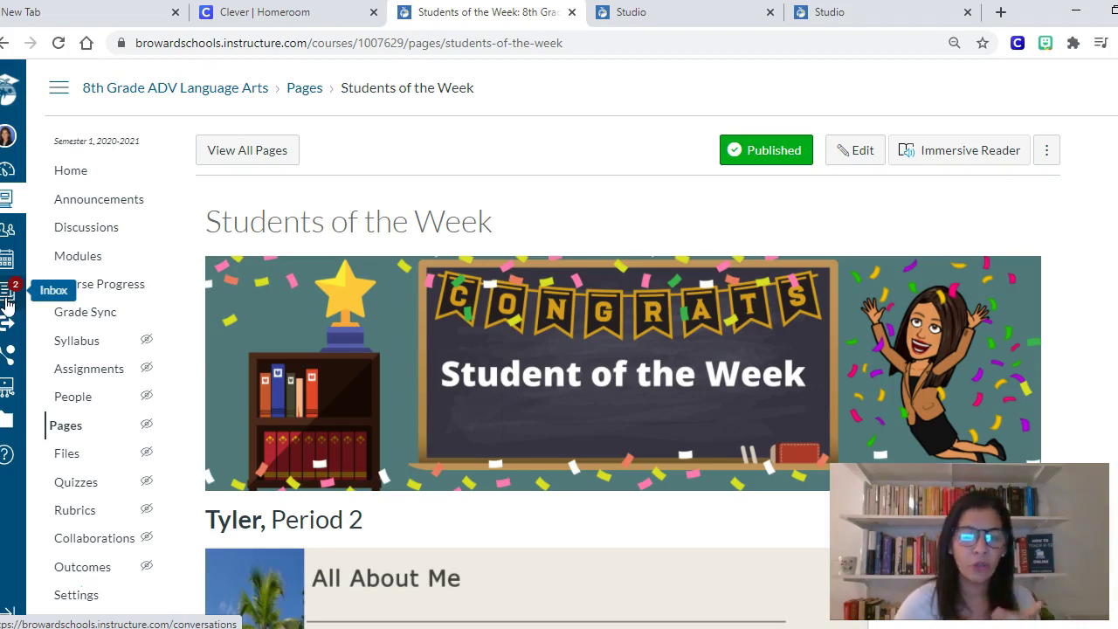
pyautogui.click(140, 425)
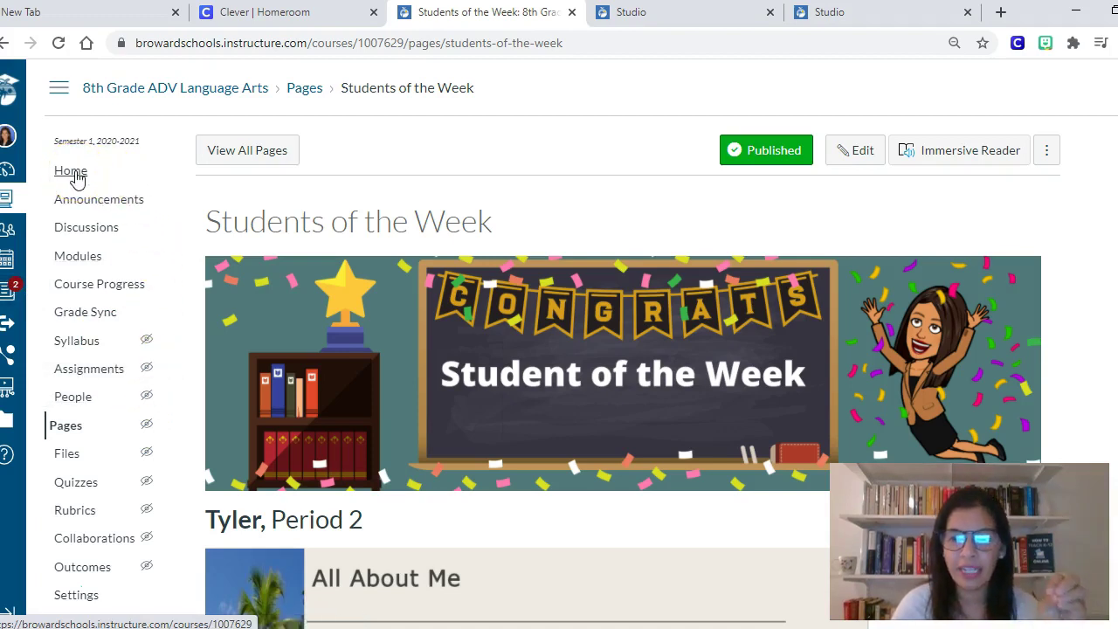
pyautogui.click(87, 225)
# From the course home page, open the Discussion Boards by Class Period and then the Period 2 meet-the-teacher board
pyautogui.click(85, 175)
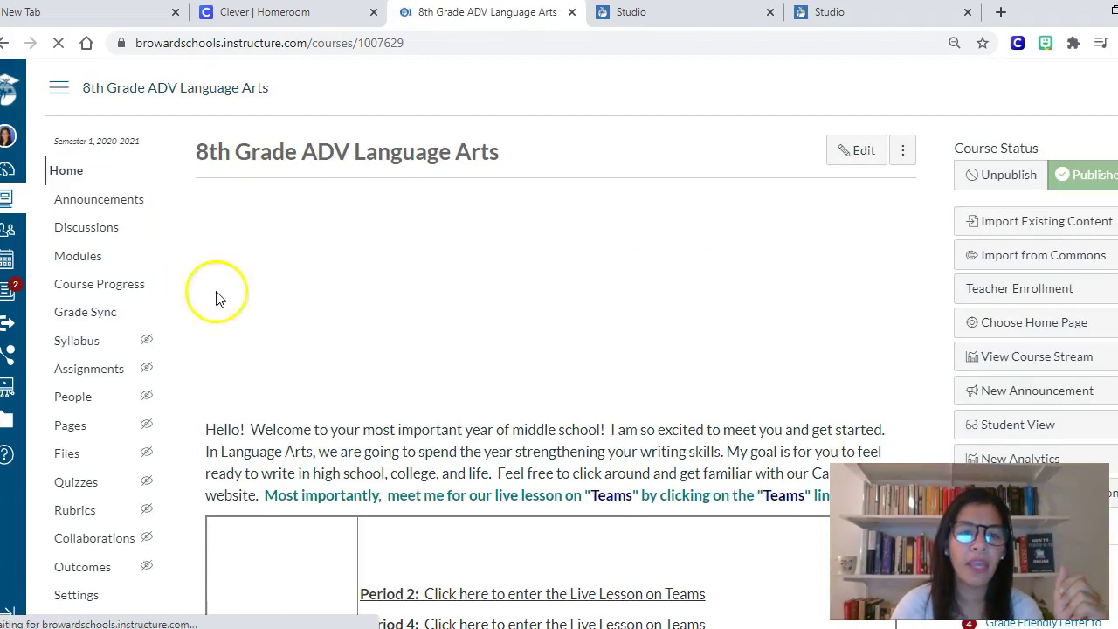
pyautogui.scroll(-3, 258, 329)
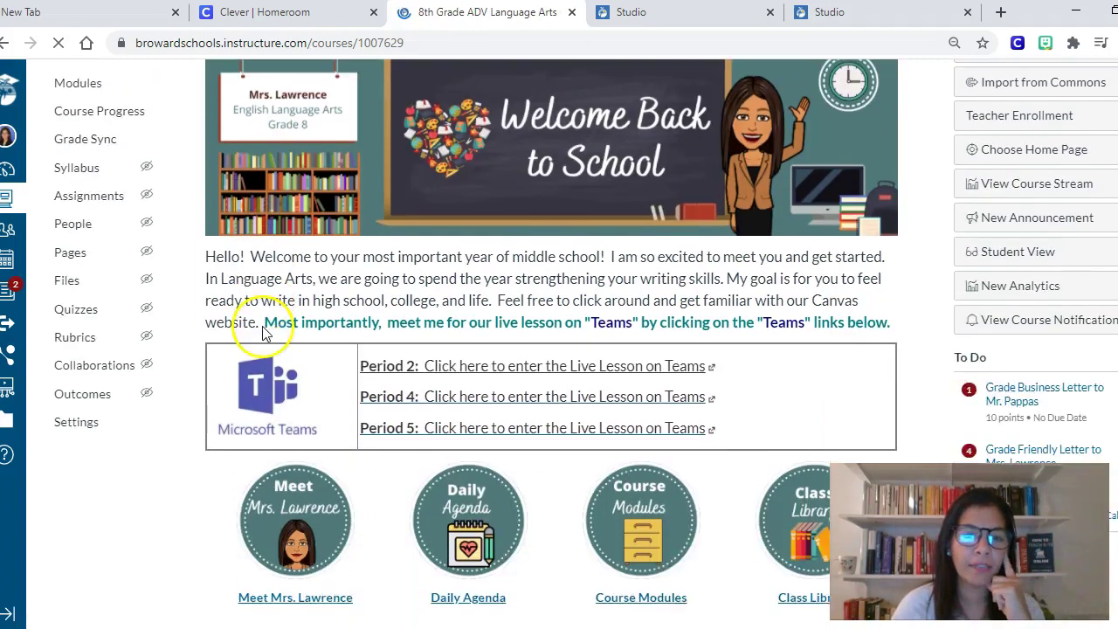
pyautogui.scroll(-1, 262, 332)
pyautogui.click(324, 349)
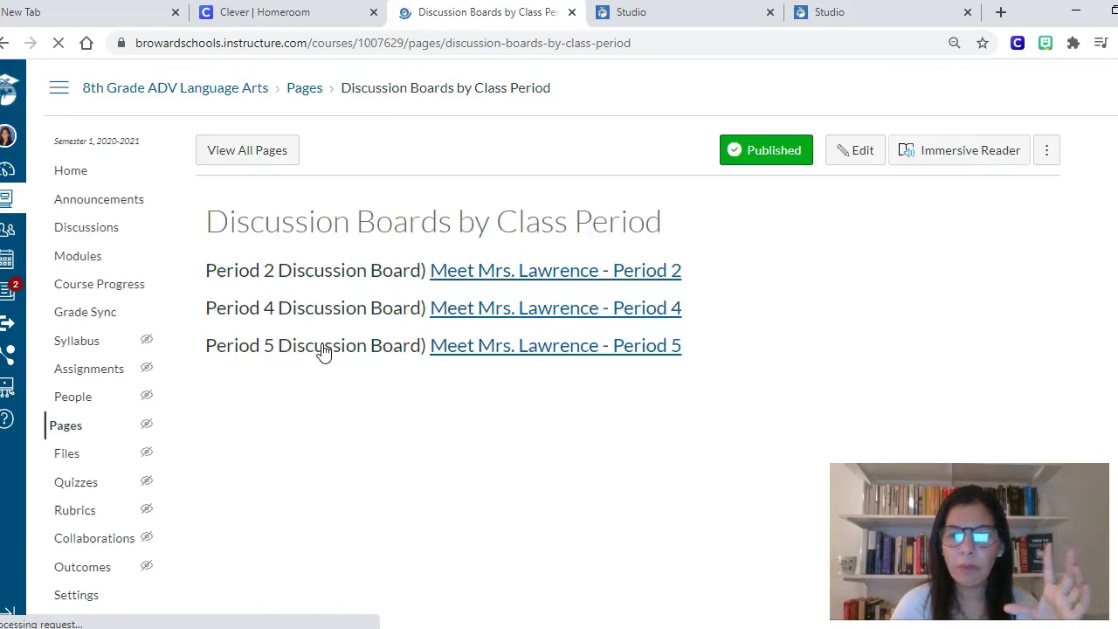
pyautogui.click(493, 273)
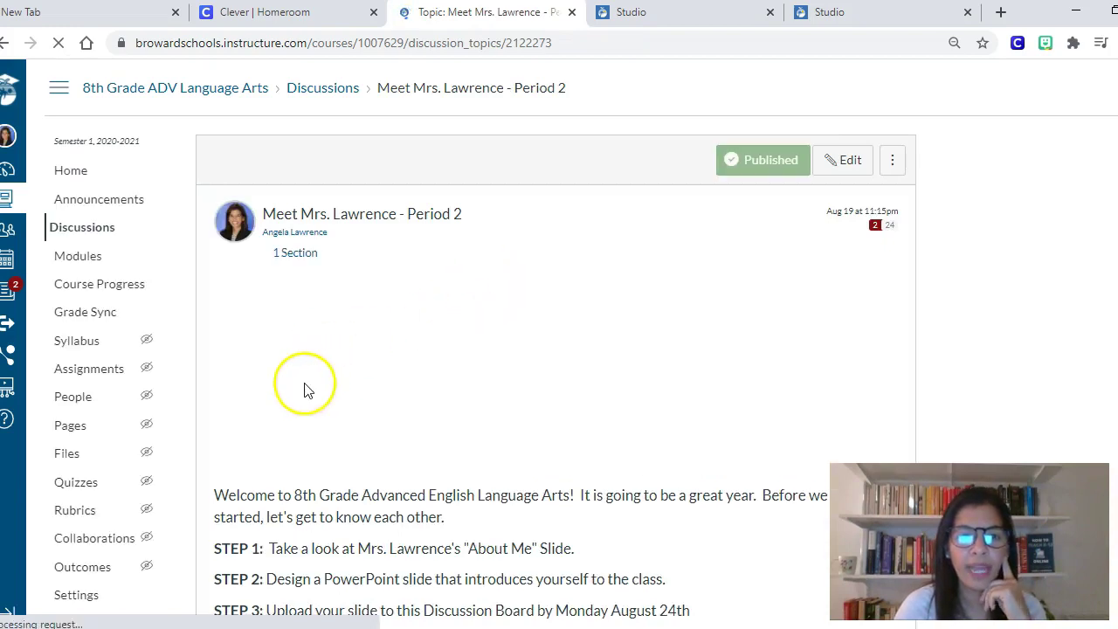
pyautogui.scroll(-3, 305, 384)
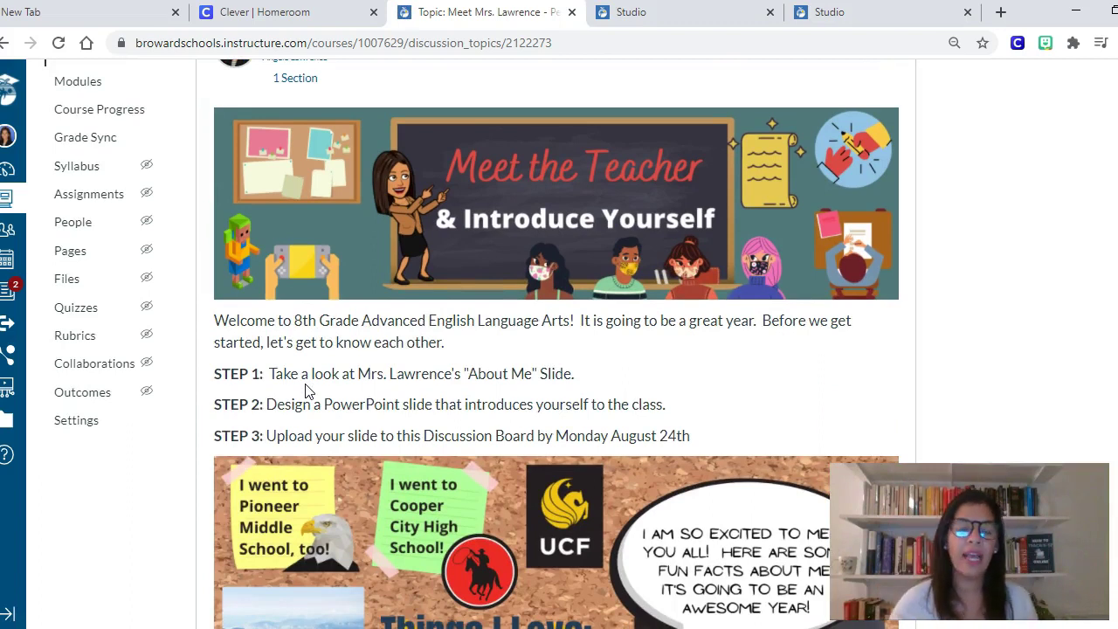
pyautogui.scroll(-2, 487, 498)
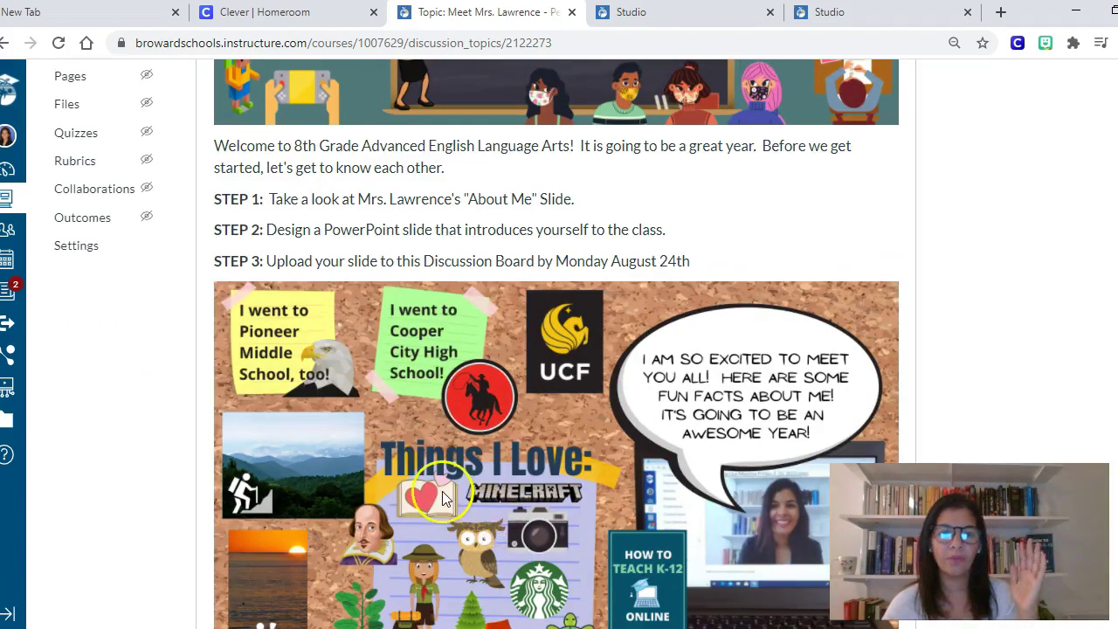
pyautogui.scroll(-1, 442, 490)
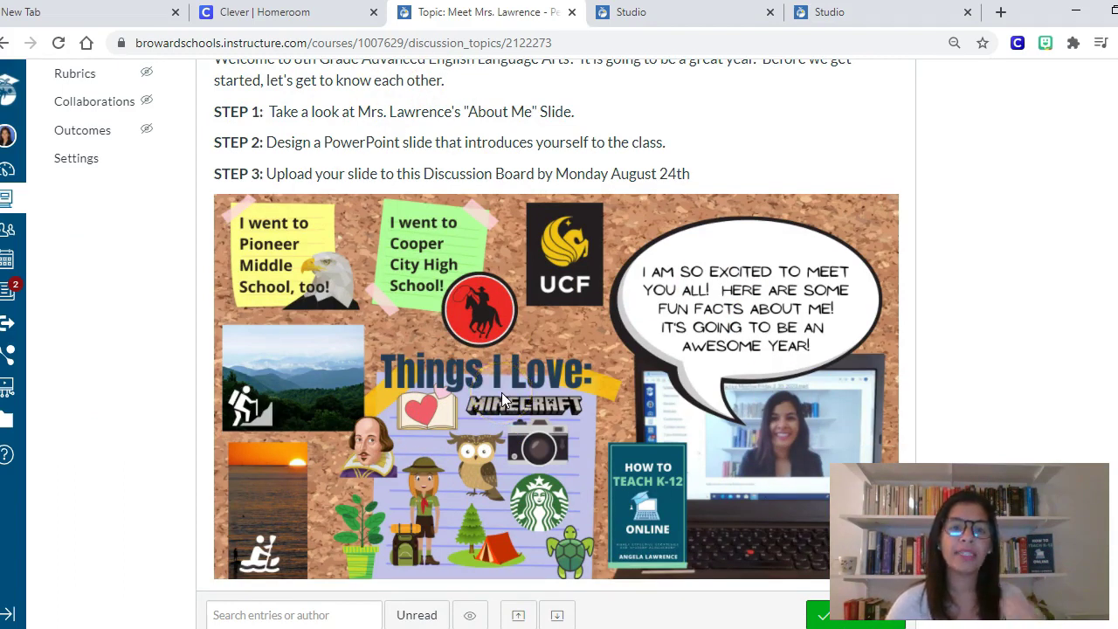
pyautogui.scroll(-4, 502, 395)
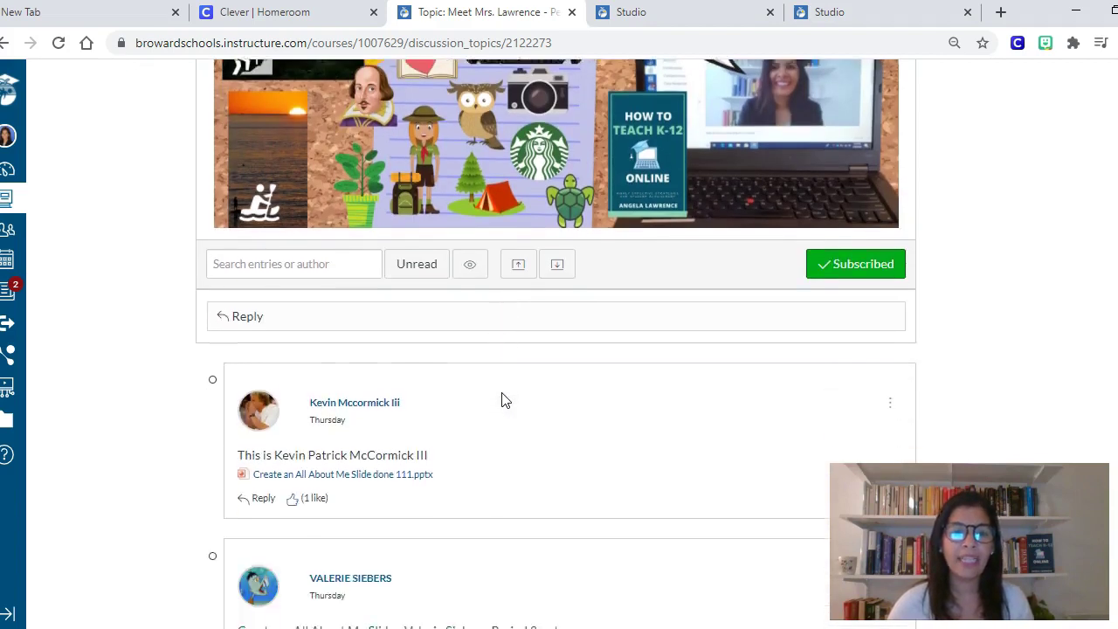
pyautogui.scroll(-7, 502, 400)
pyautogui.scroll(-5, 502, 400)
pyautogui.scroll(-7, 434, 395)
pyautogui.scroll(-5, 416, 414)
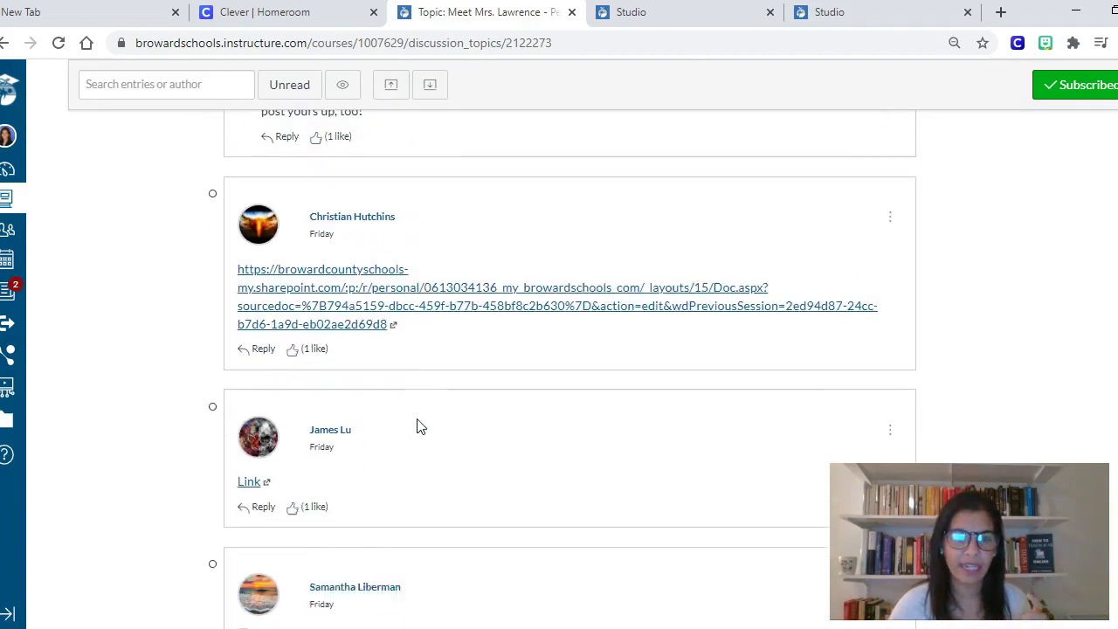
pyautogui.scroll(-6, 416, 426)
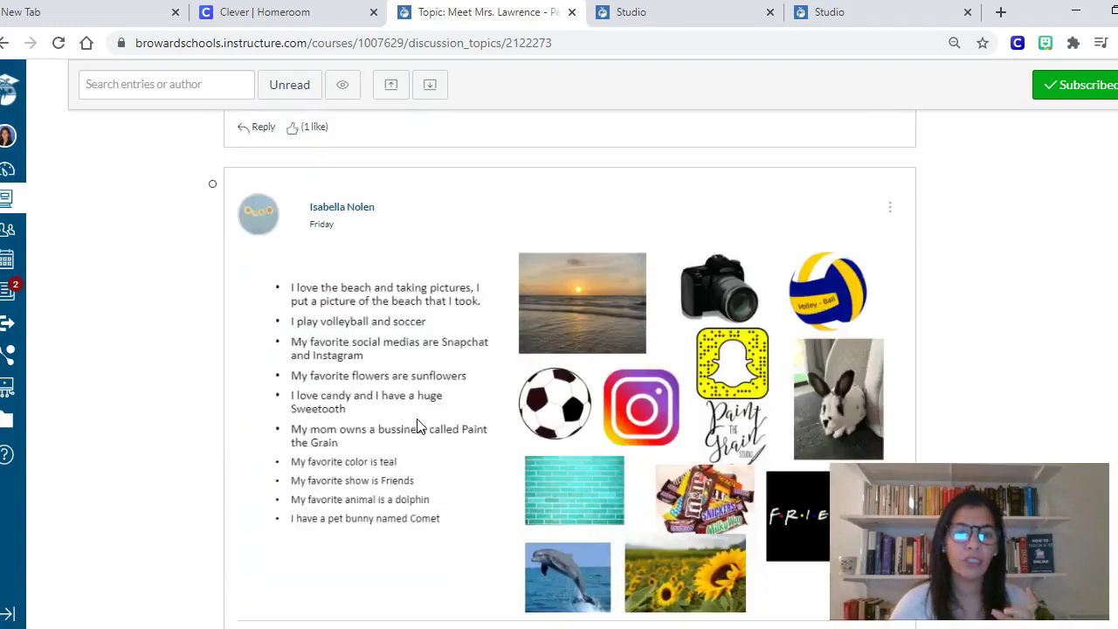
pyautogui.scroll(-2, 417, 426)
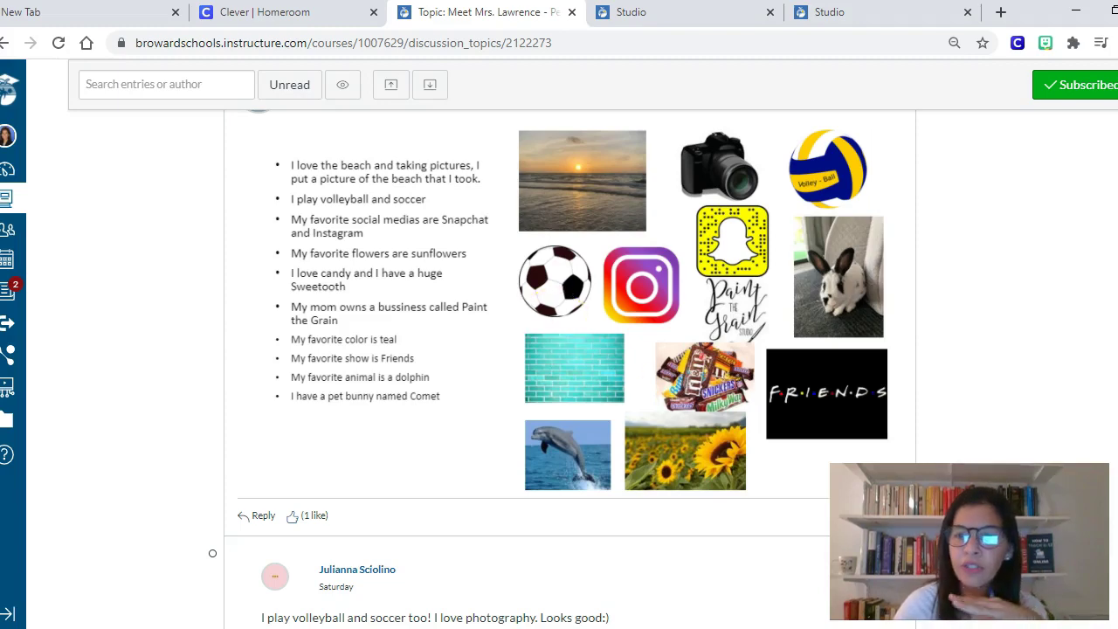
pyautogui.scroll(20, 213, 553)
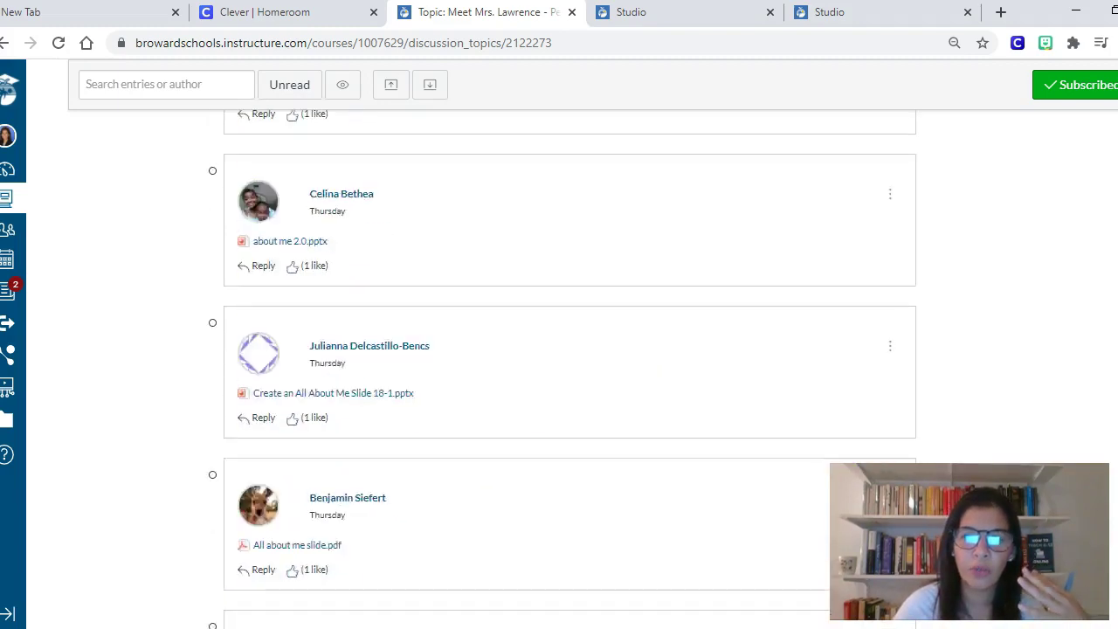
pyautogui.scroll(5, 207, 237)
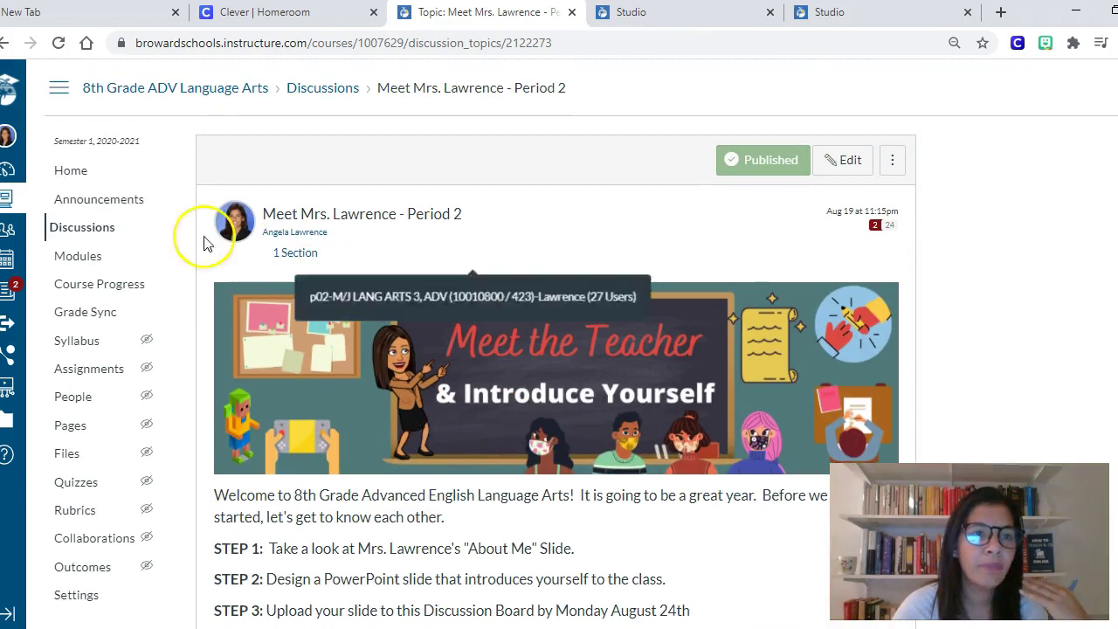
# Return to the course home page and scroll to the Student of the Week and Mindful Mondays icons
pyautogui.click(88, 180)
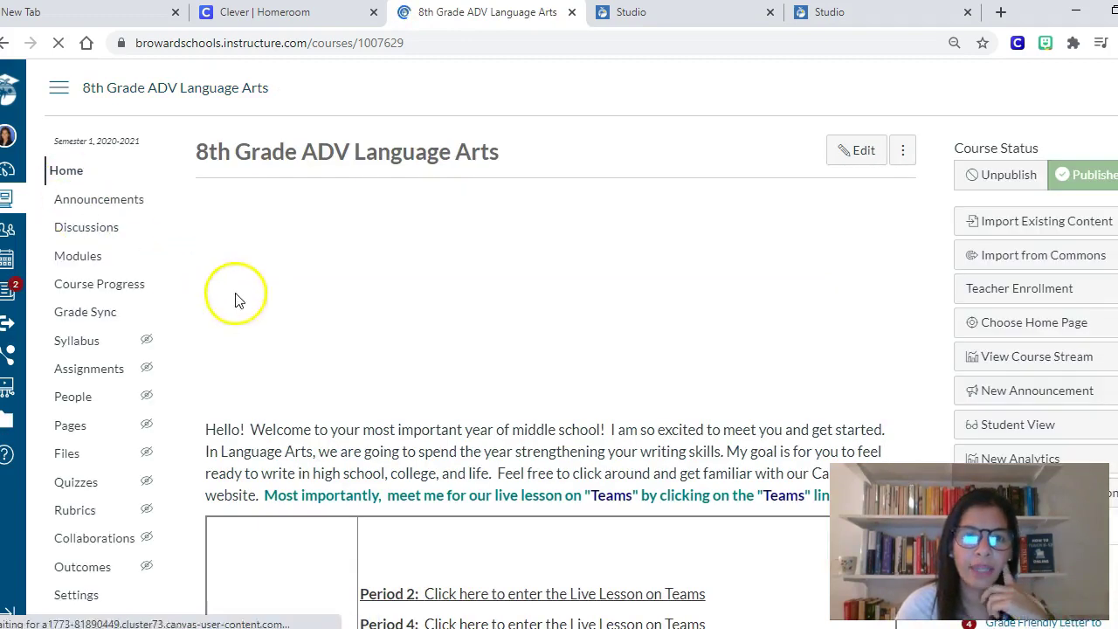
pyautogui.scroll(-3, 325, 311)
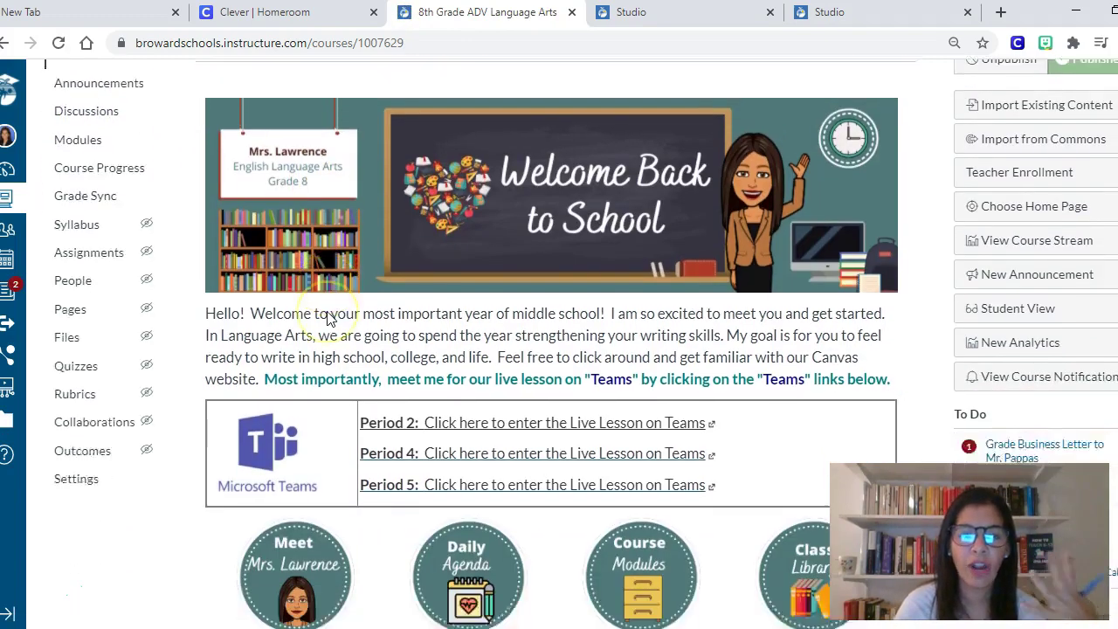
pyautogui.scroll(-4, 330, 314)
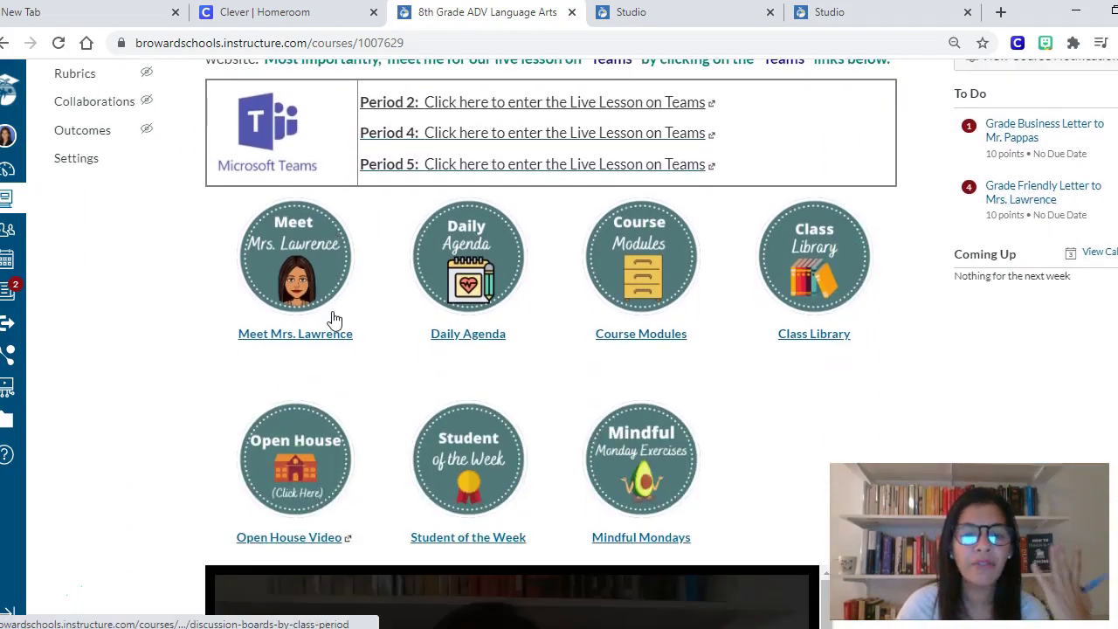
pyautogui.scroll(-1, 335, 319)
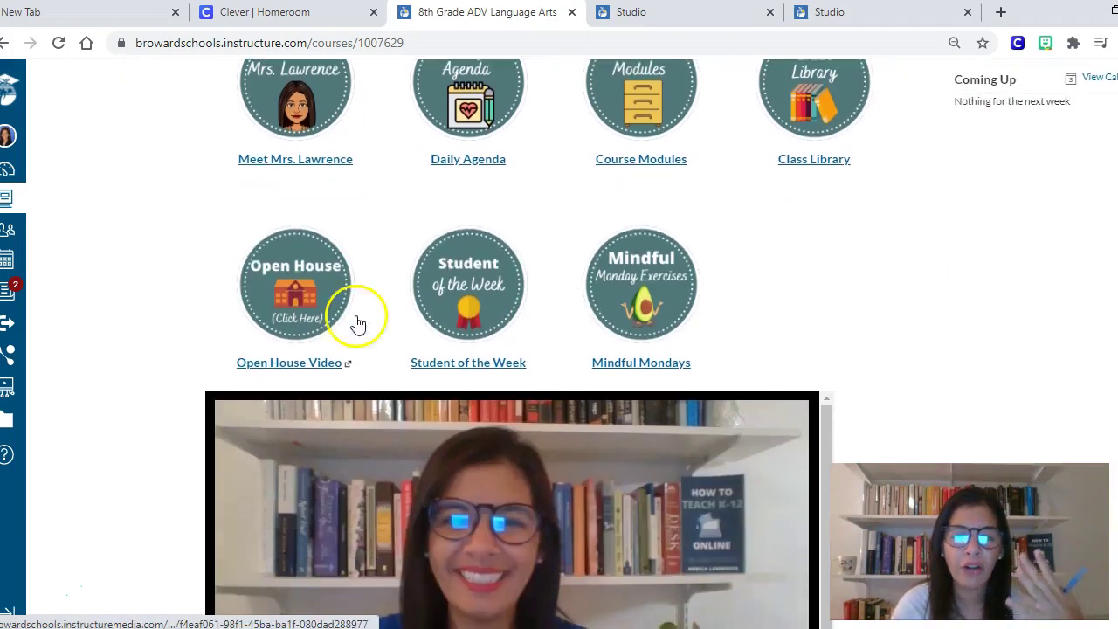
# Open Mindful Monday Exercises and scroll to the Exercise #1 'Eat outdoors' video
pyautogui.click(633, 311)
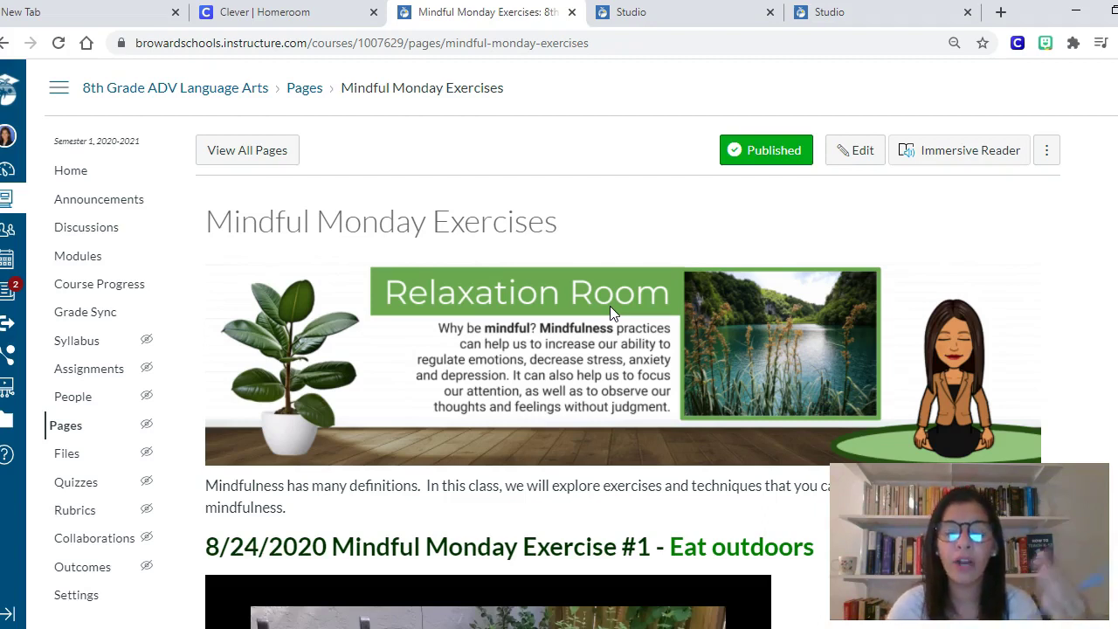
pyautogui.scroll(-1, 616, 345)
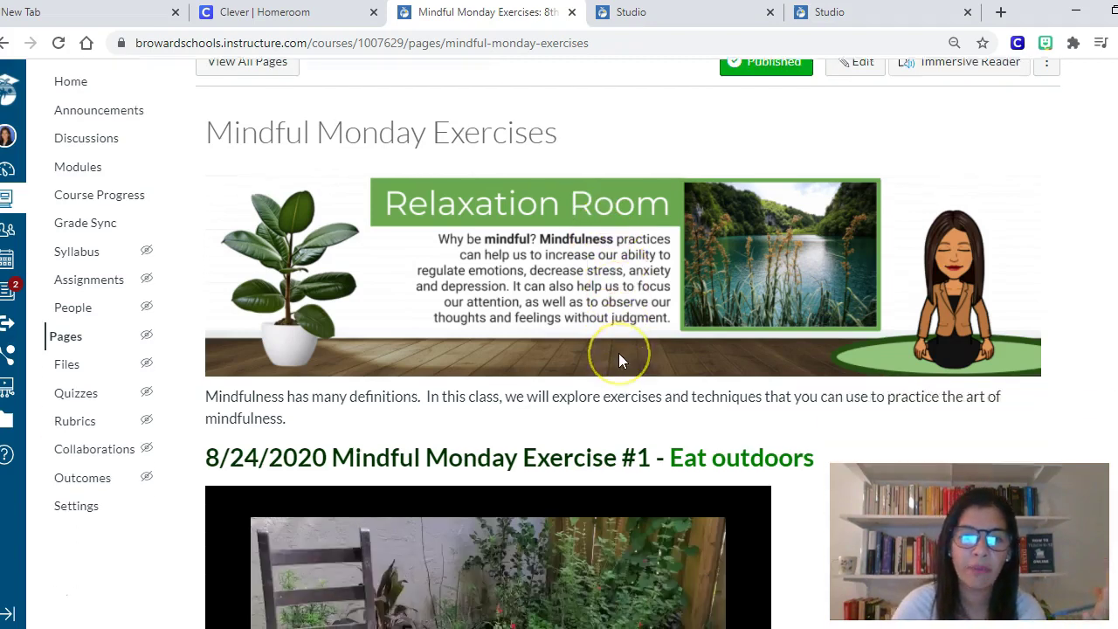
pyautogui.scroll(-2, 619, 353)
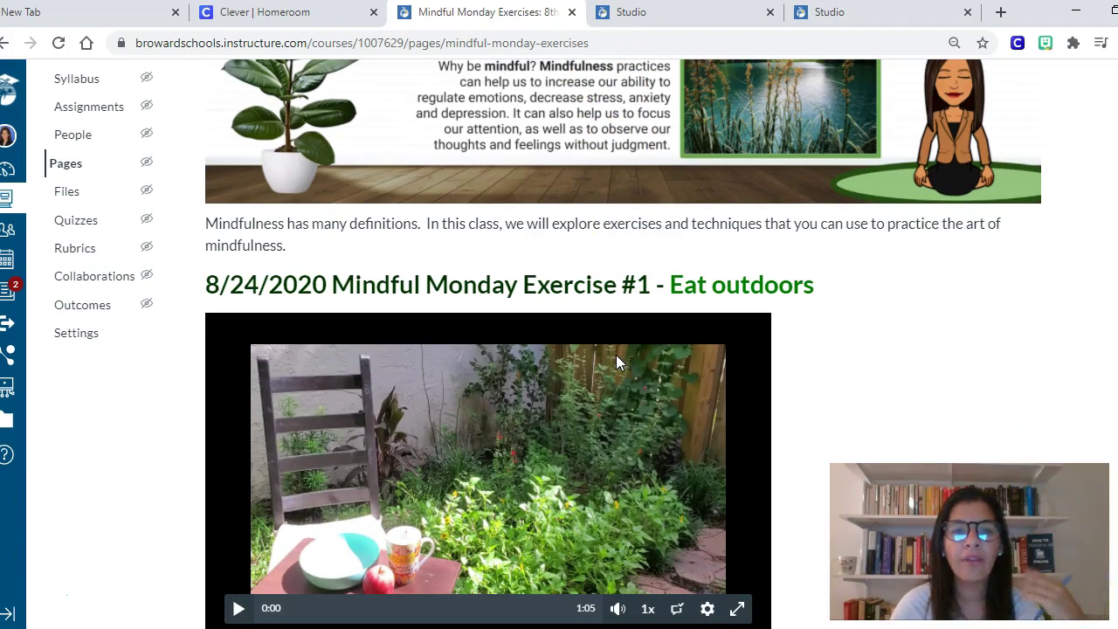
pyautogui.scroll(-1, 616, 354)
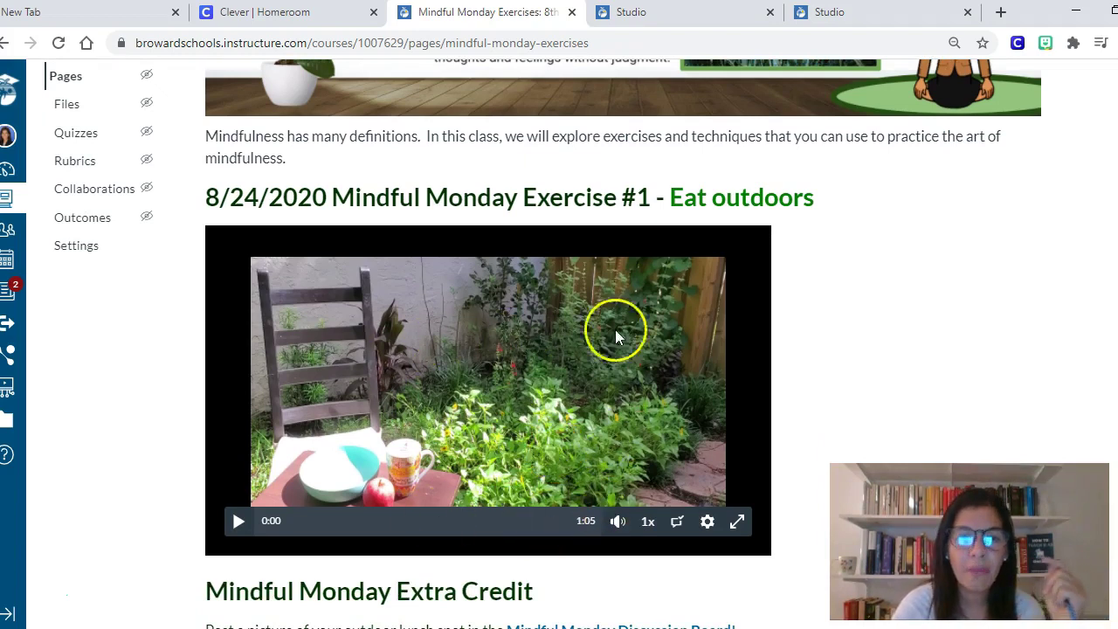
pyautogui.click(737, 522)
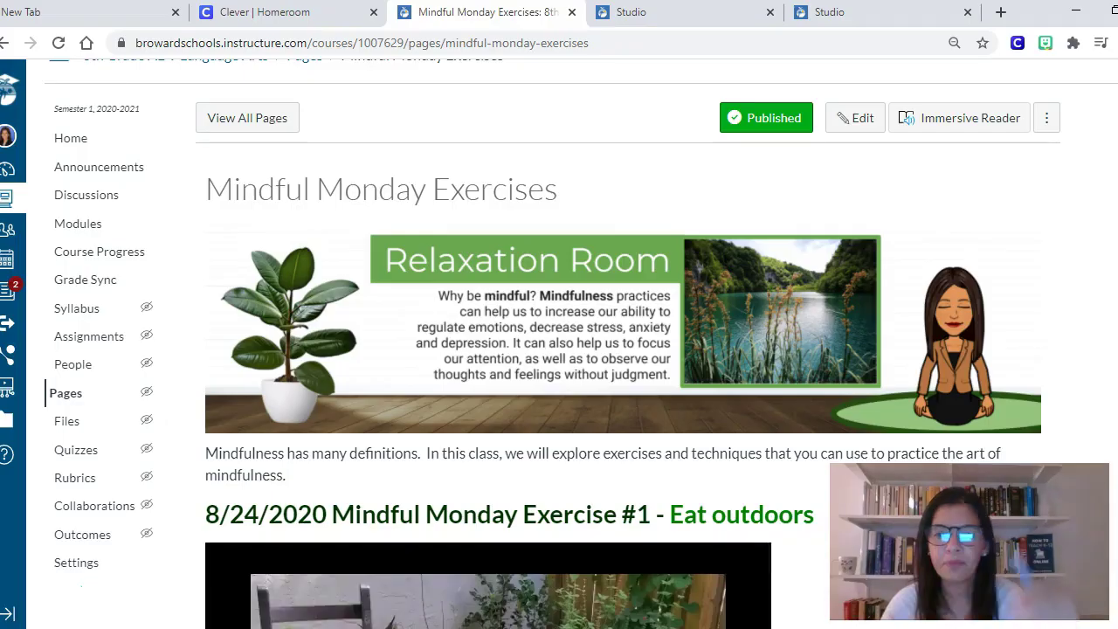
pyautogui.scroll(-4, 778, 562)
# Scroll to Mindful Monday Extra Credit and open the 'Mindful Monday Discussion Board!' link
pyautogui.scroll(-1, 773, 561)
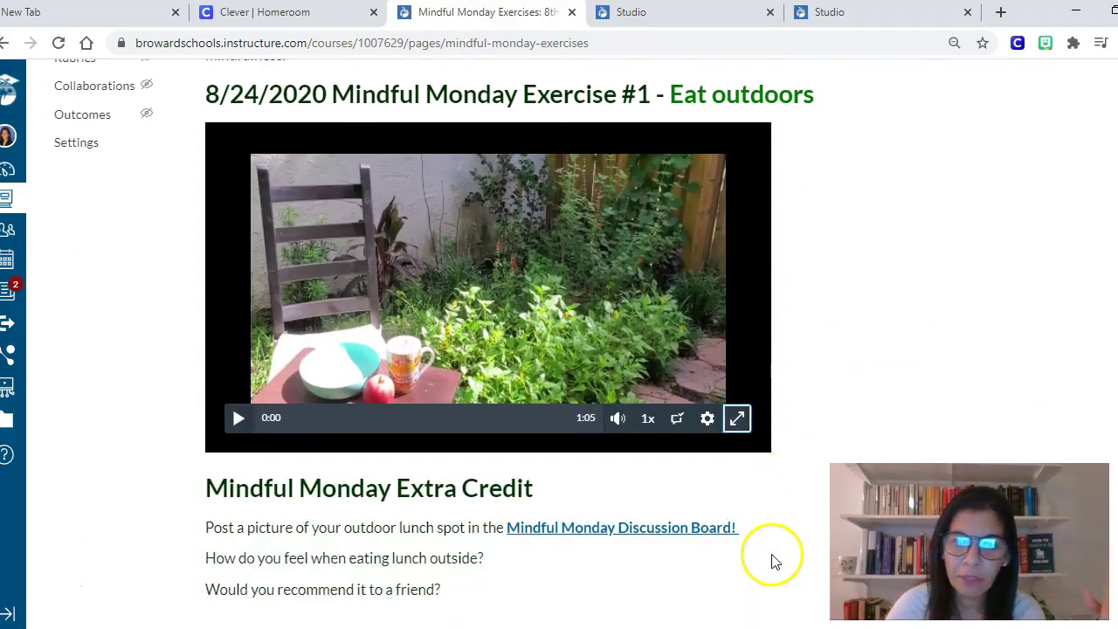
pyautogui.scroll(-1, 773, 562)
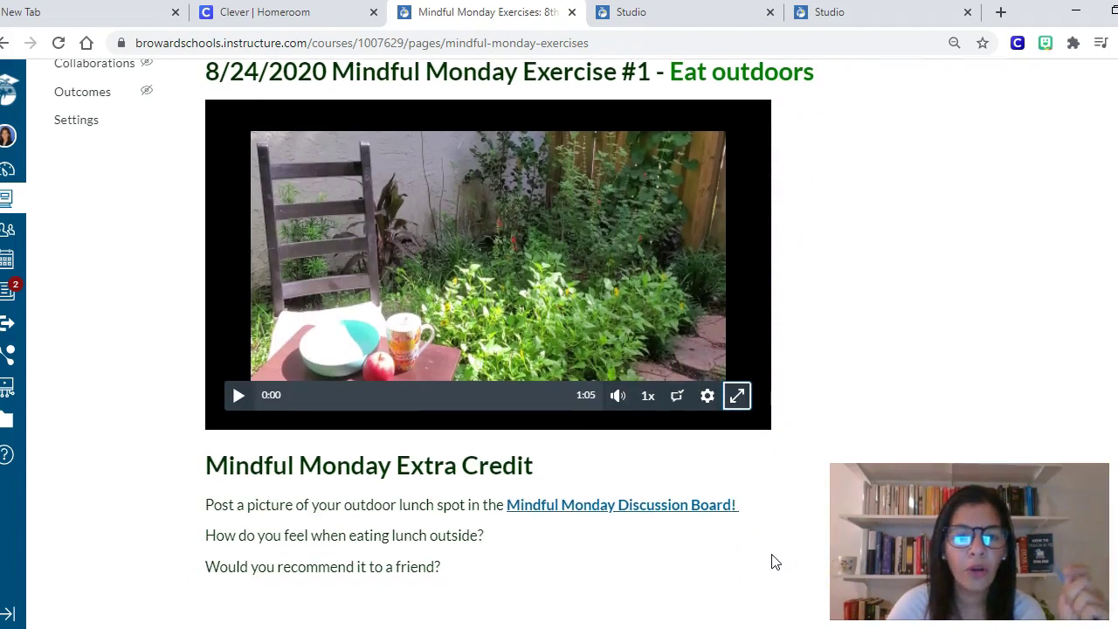
pyautogui.click(601, 512)
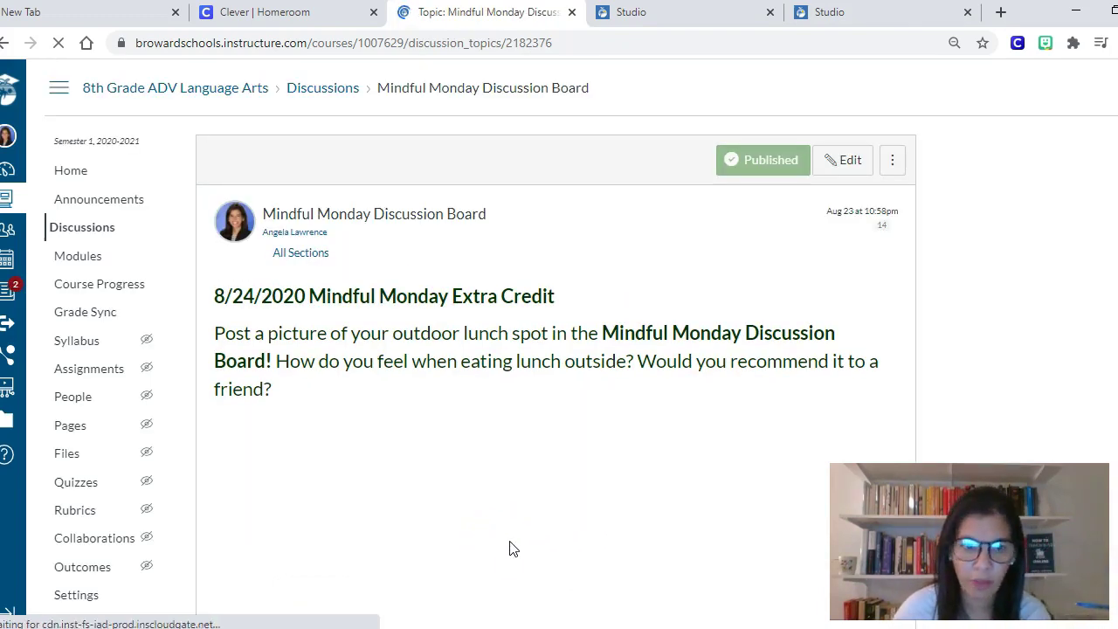
pyautogui.scroll(-1, 516, 546)
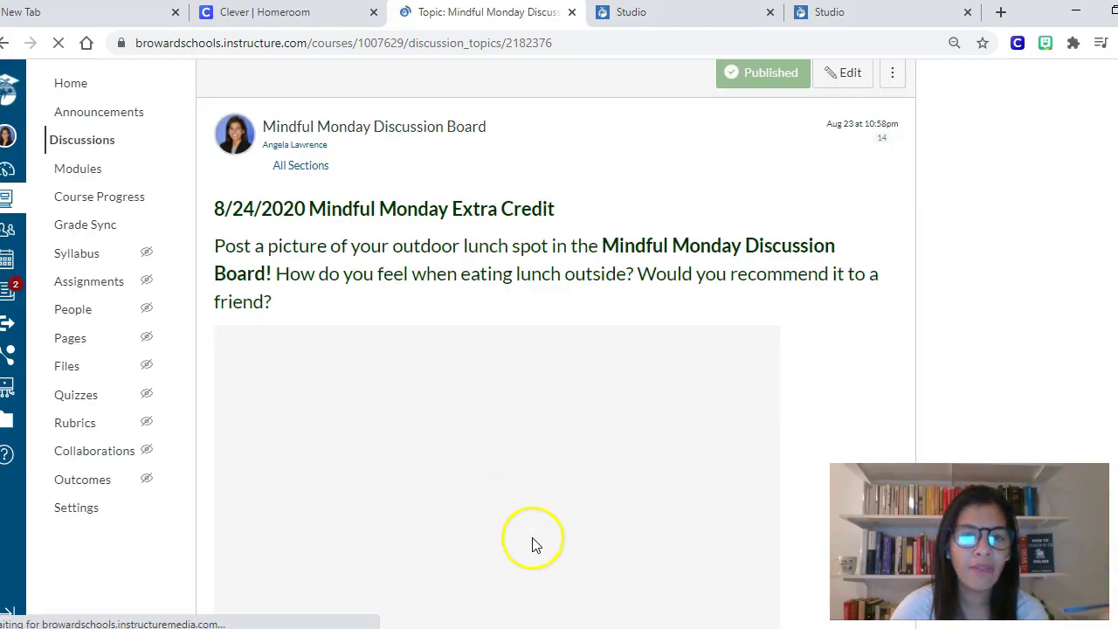
pyautogui.scroll(-2, 539, 548)
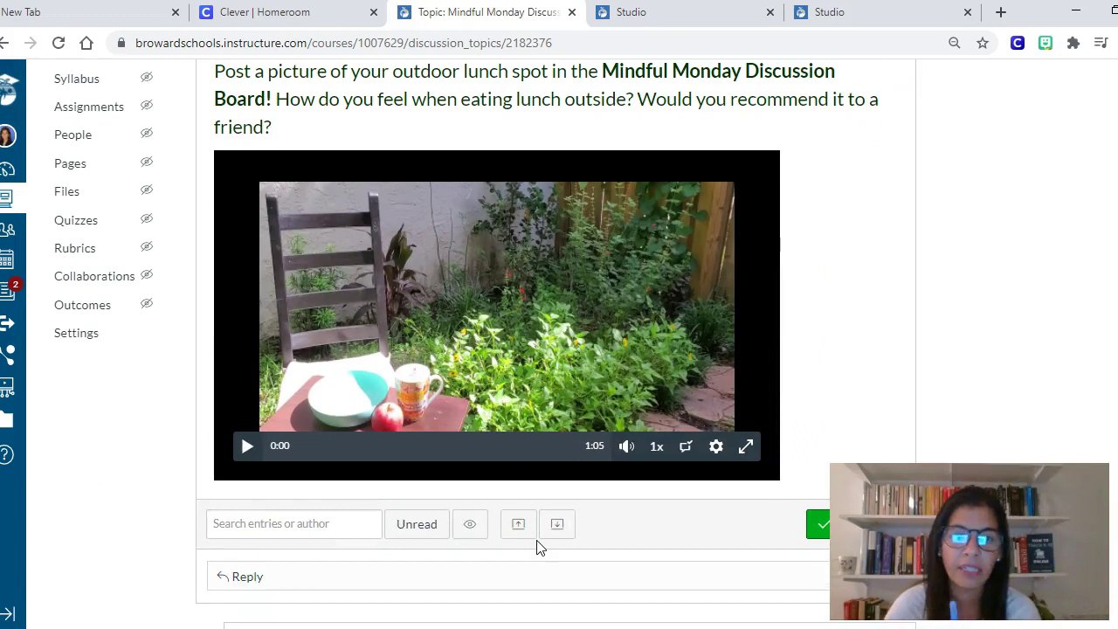
pyautogui.scroll(-1, 539, 549)
pyautogui.scroll(-5, 539, 550)
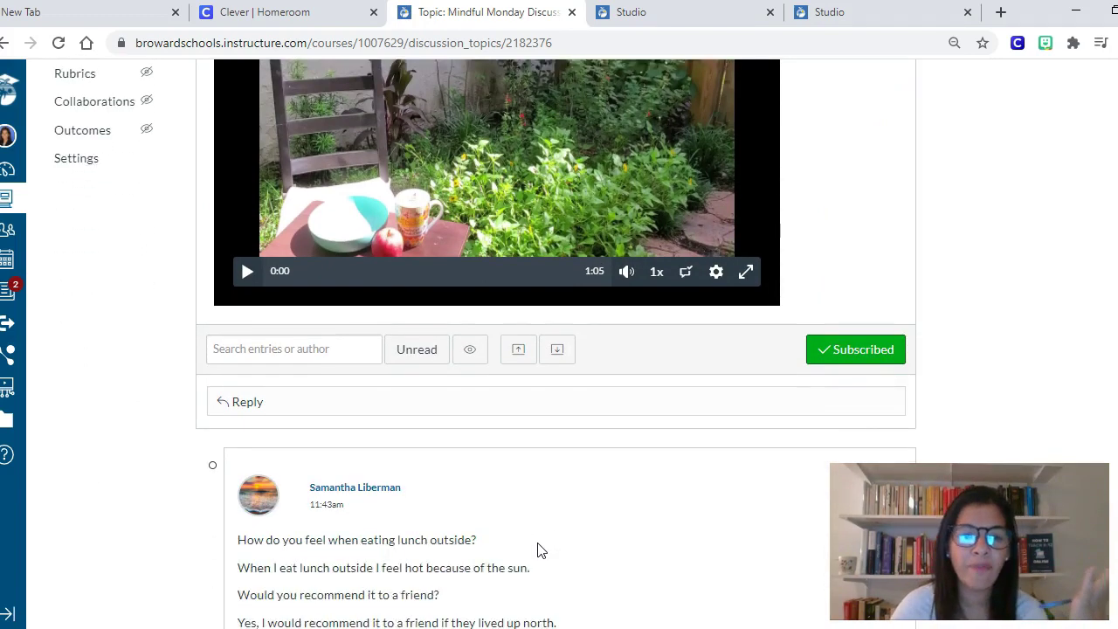
pyautogui.scroll(-5, 539, 550)
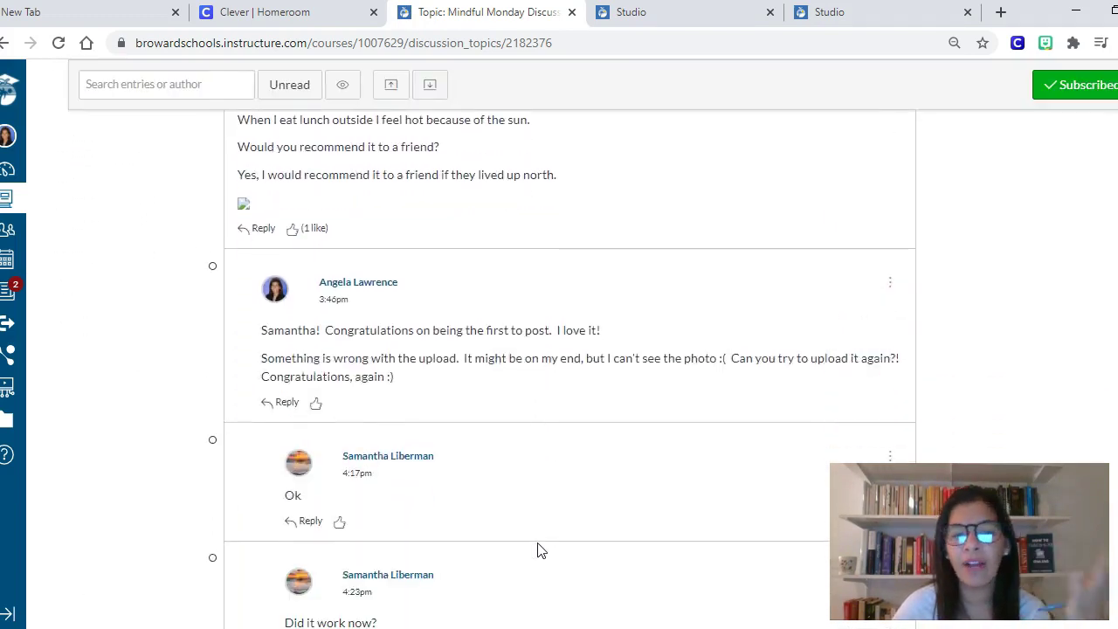
pyautogui.scroll(10, 539, 550)
pyautogui.scroll(3, 542, 552)
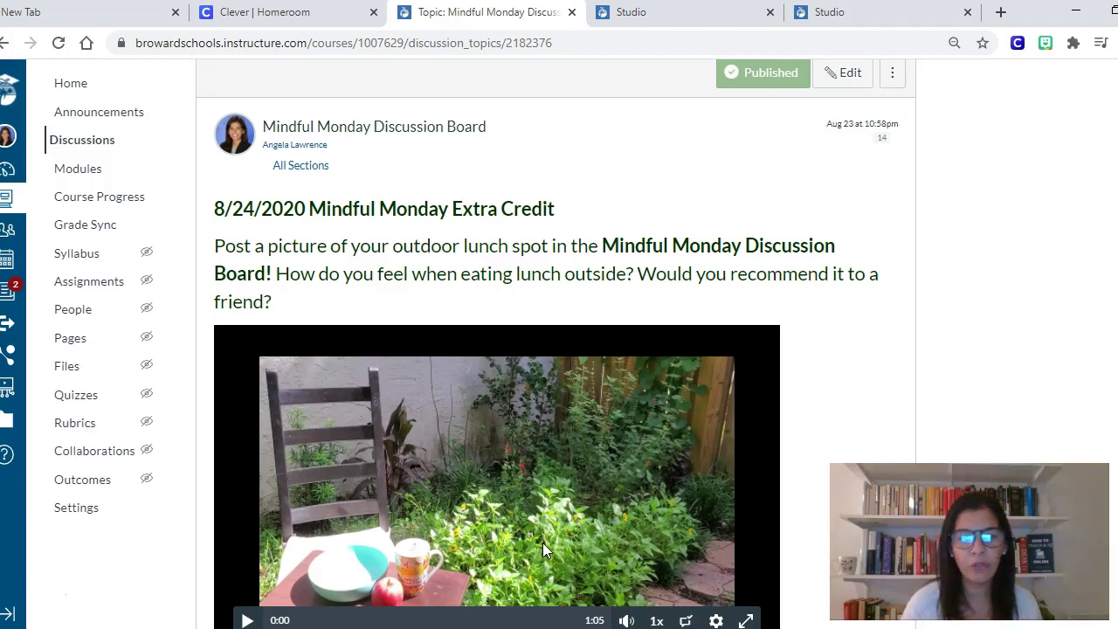
# Scroll back to the top of the discussion topic and go to the course Announcements
pyautogui.scroll(-1, 695, 486)
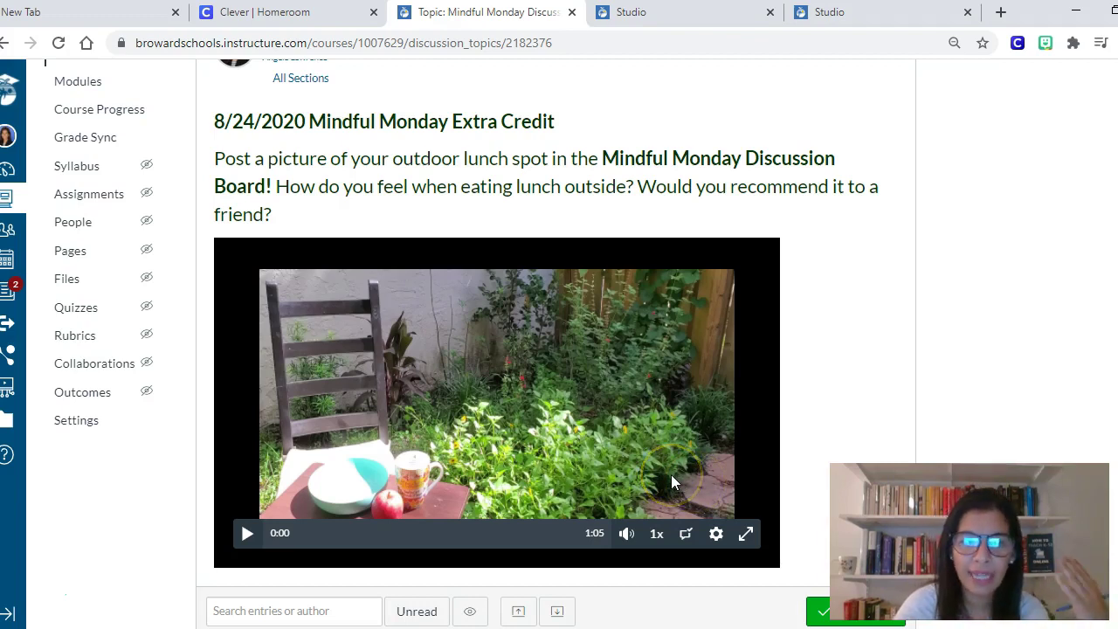
pyautogui.scroll(2, 699, 477)
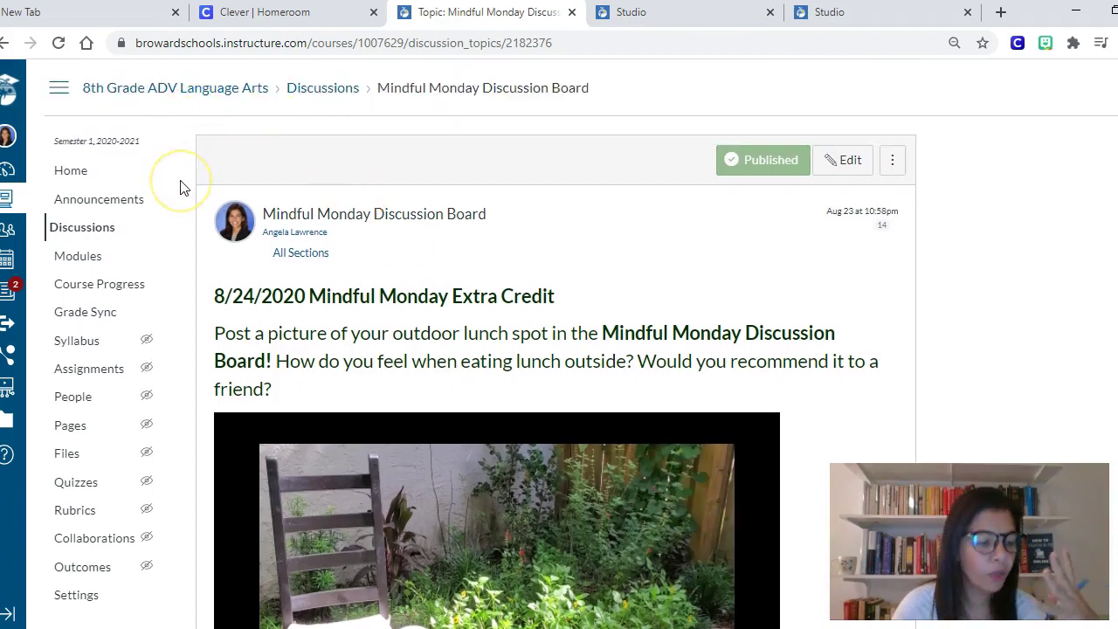
pyautogui.click(137, 199)
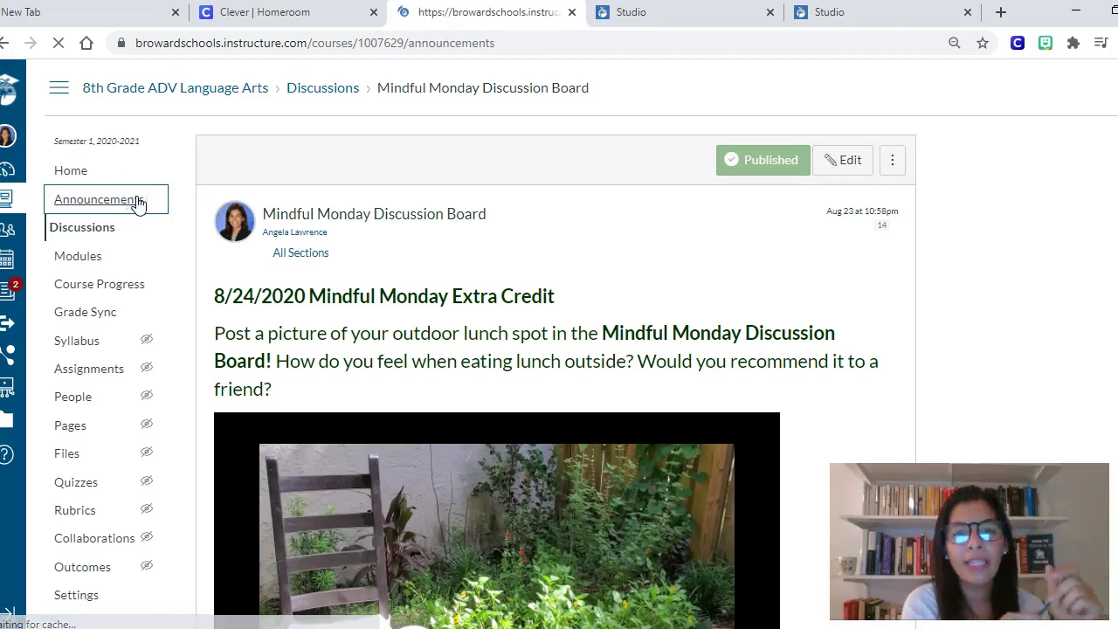